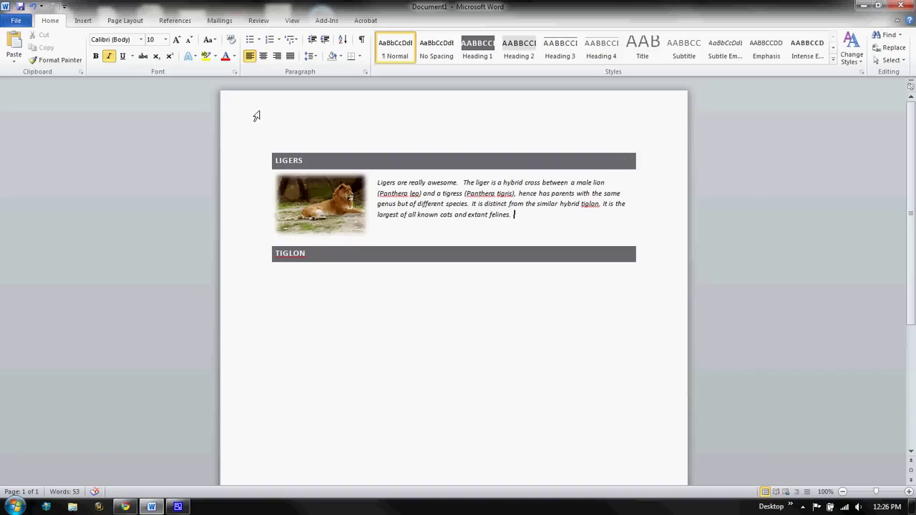
- Bring up the Page Layout ribbon with theme, page setup and background options
click(122, 22)
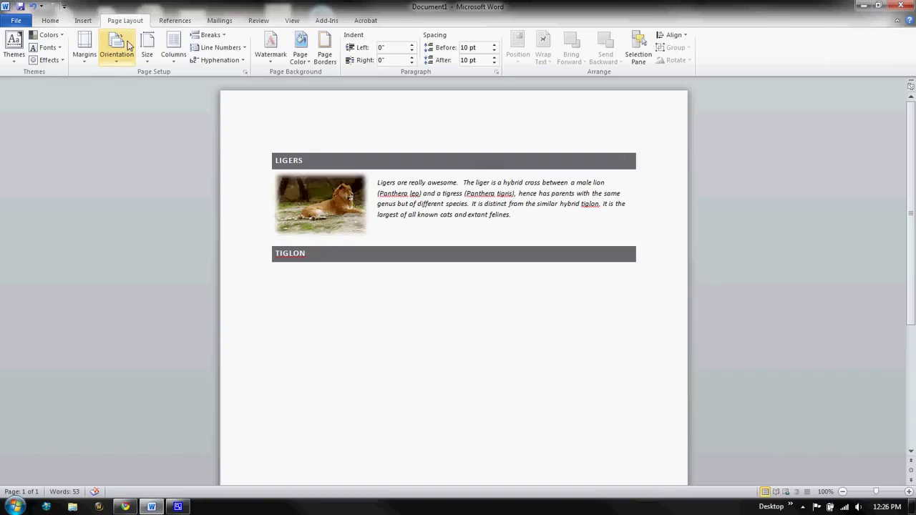
- Apply the Black Tie theme, then reset the document to the template's Office theme
click(14, 62)
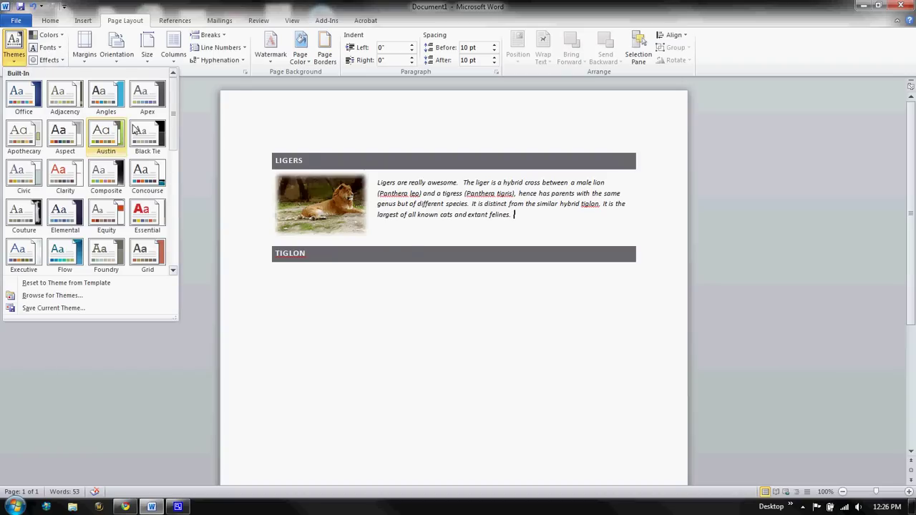
click(158, 136)
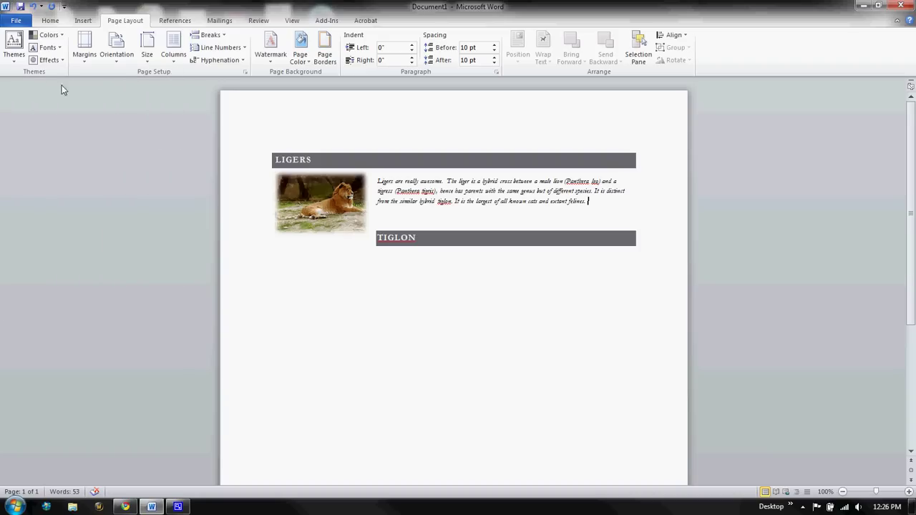
click(15, 51)
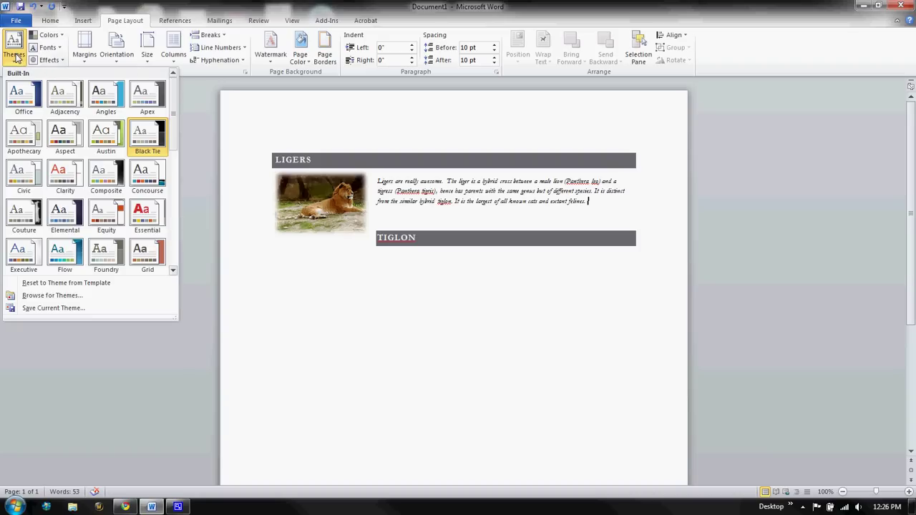
click(91, 290)
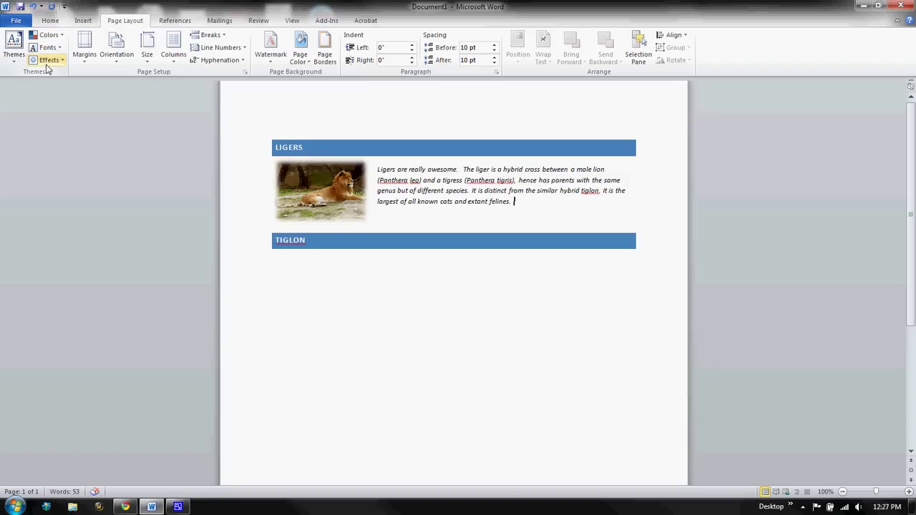
click(85, 56)
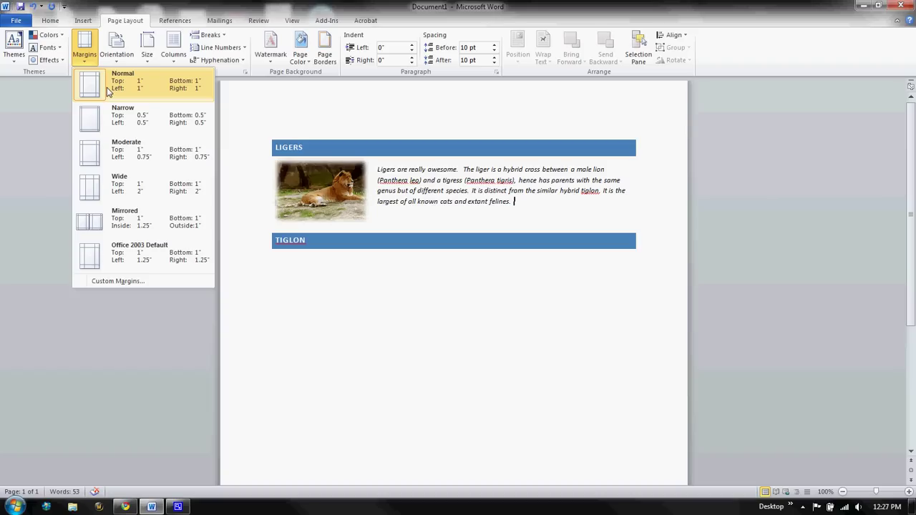
click(118, 54)
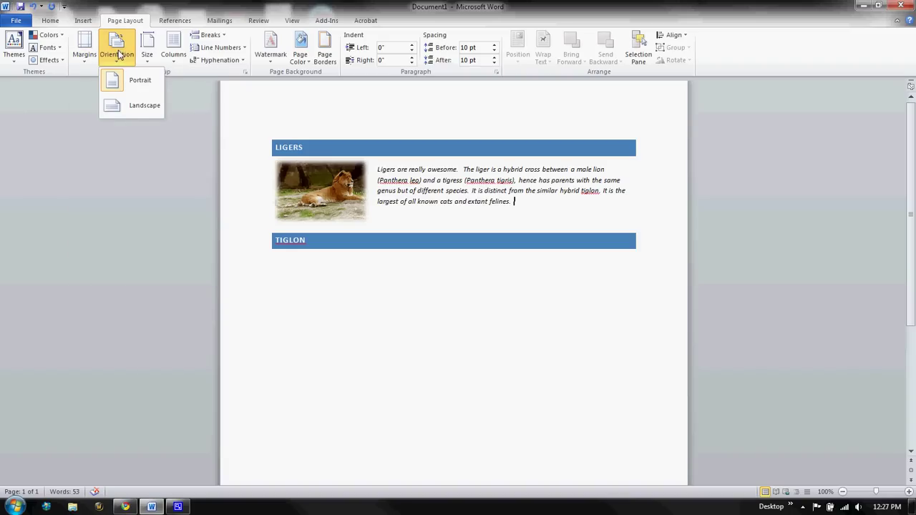
click(137, 108)
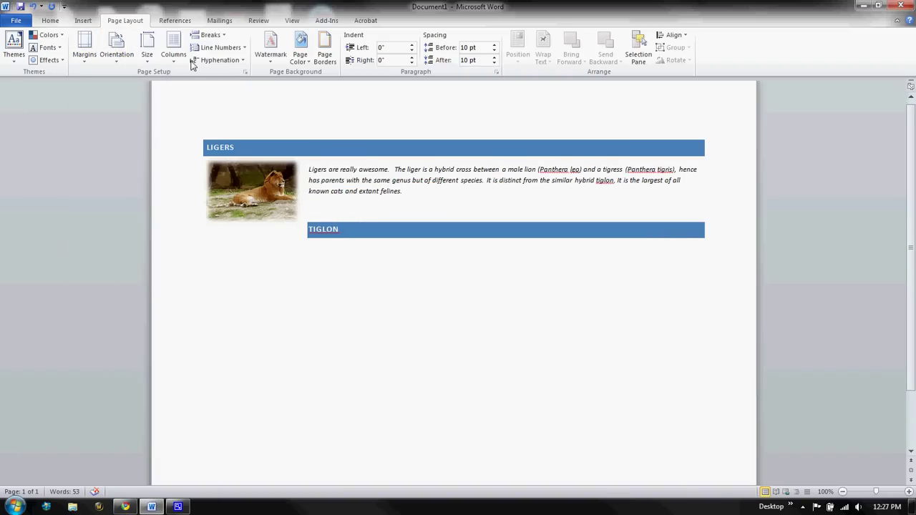
click(116, 49)
click(135, 83)
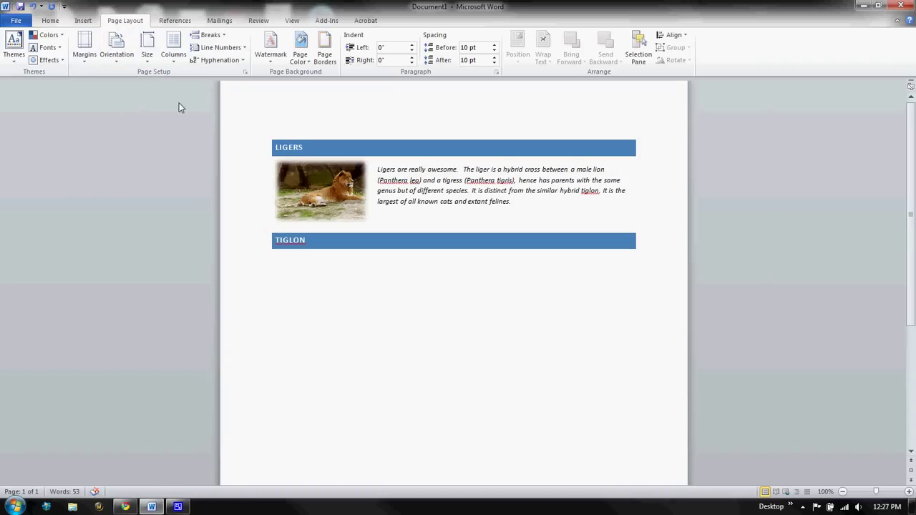
click(147, 51)
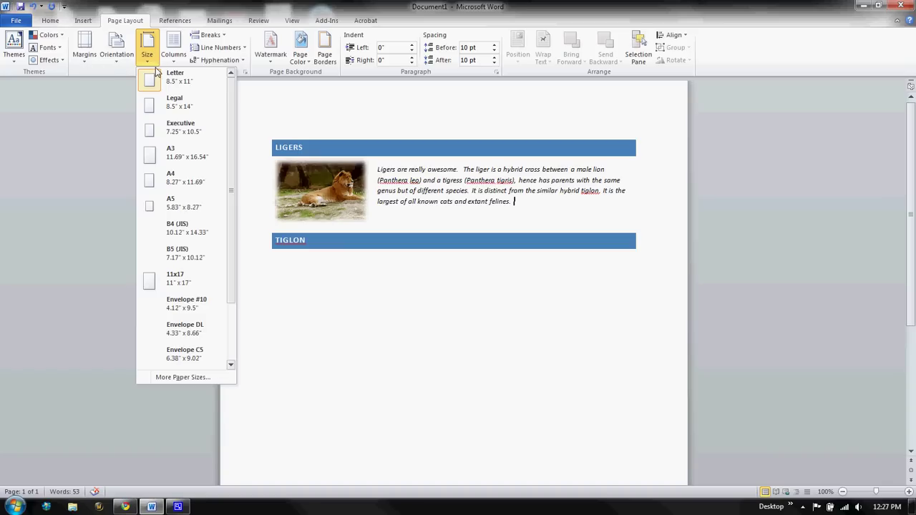
mouse_move(231, 159)
mouse_down()
mouse_move(231, 243)
mouse_move(231, 157)
mouse_up()
click(172, 61)
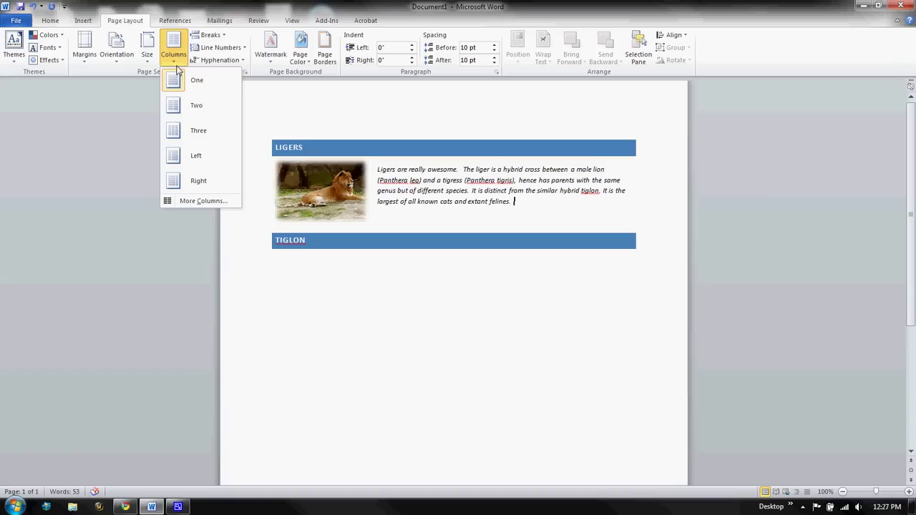
click(191, 108)
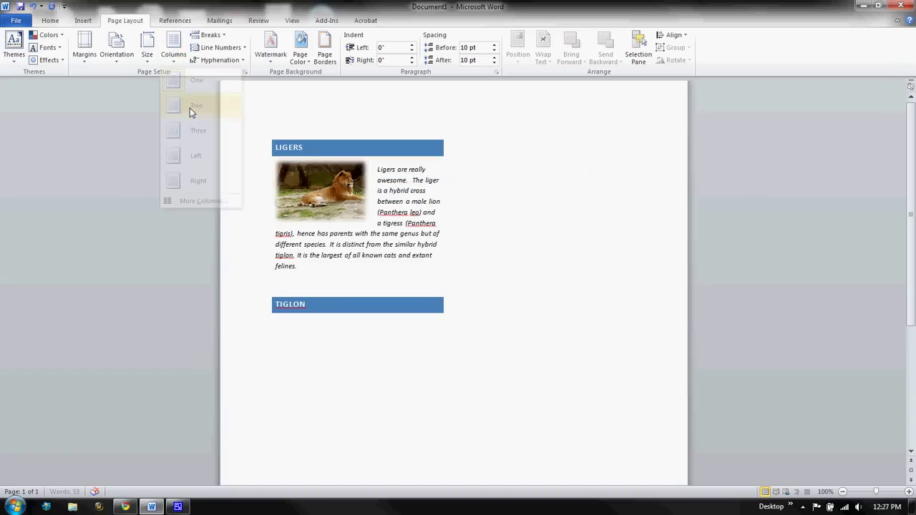
click(173, 44)
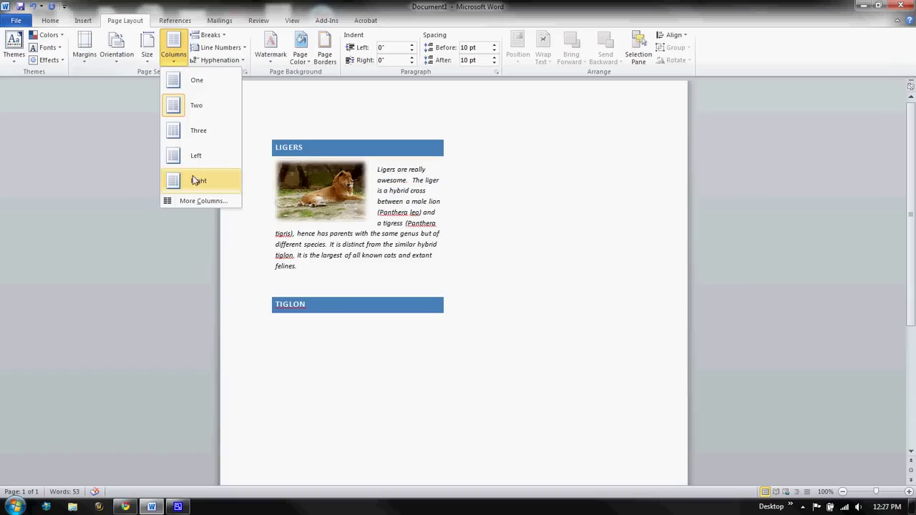
click(196, 136)
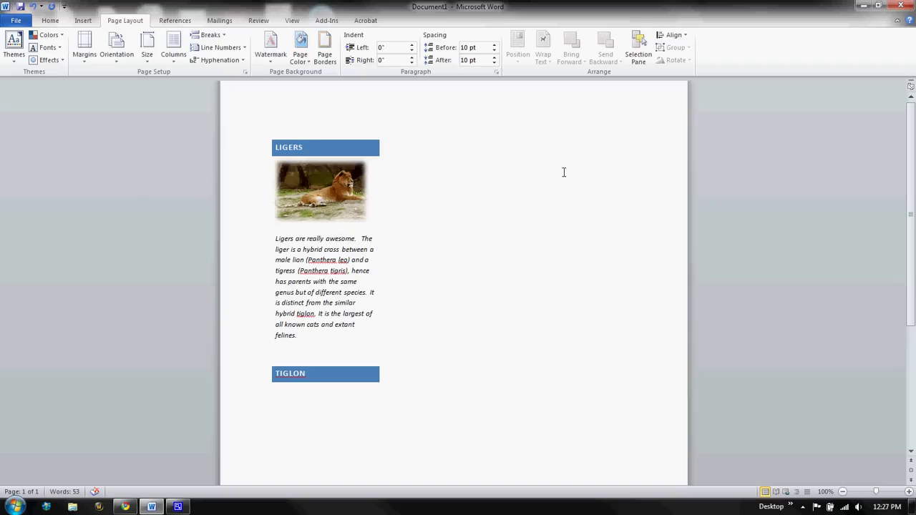
click(174, 50)
click(202, 86)
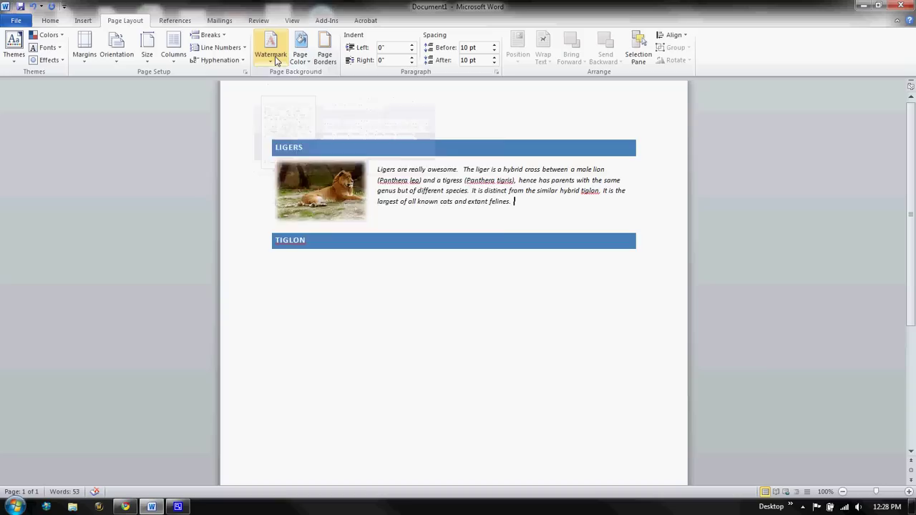
- Add the diagonal CONFIDENTIAL 1 watermark to the page
click(275, 61)
click(293, 127)
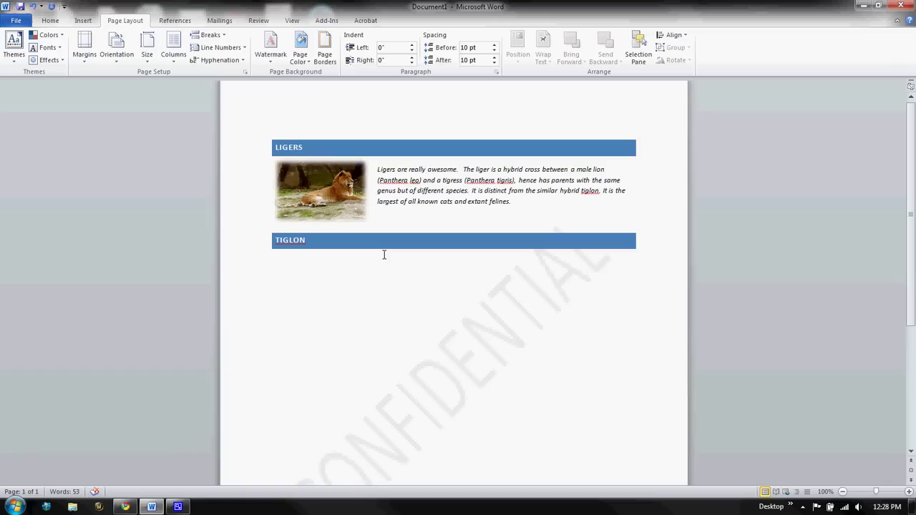
- Set the page colour to the black theme swatch
click(302, 62)
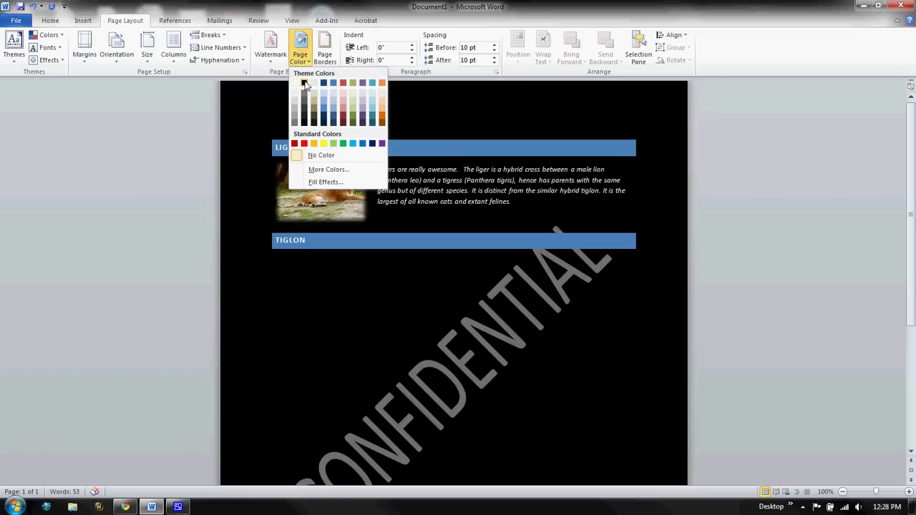
click(303, 83)
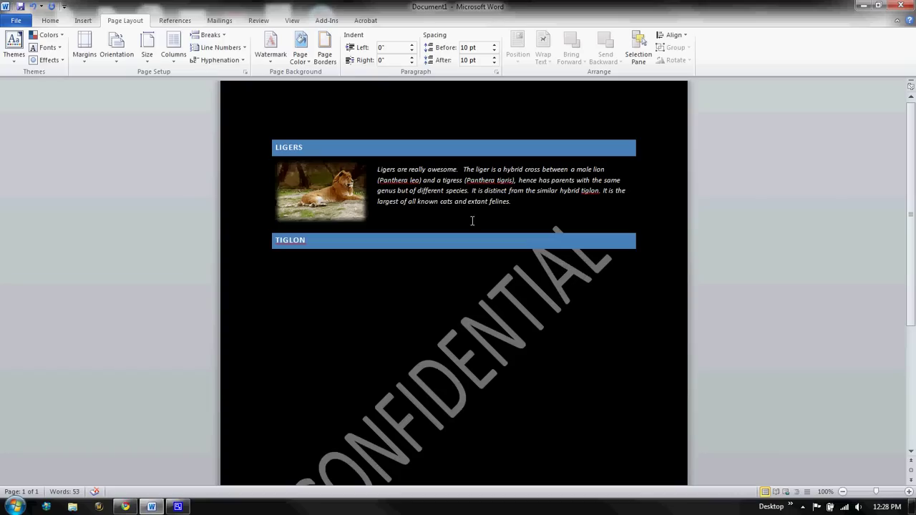
- Set up a 3-D page border with a thick double line style and red apple art
click(325, 54)
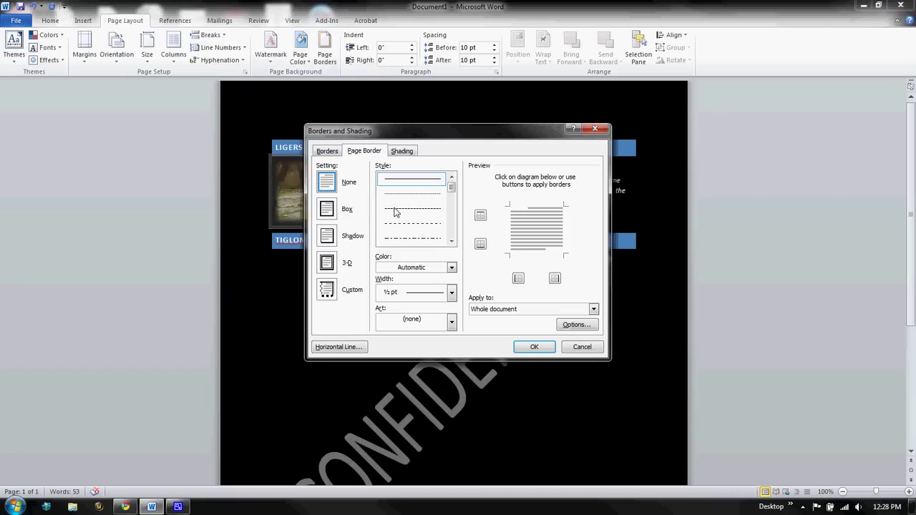
click(332, 266)
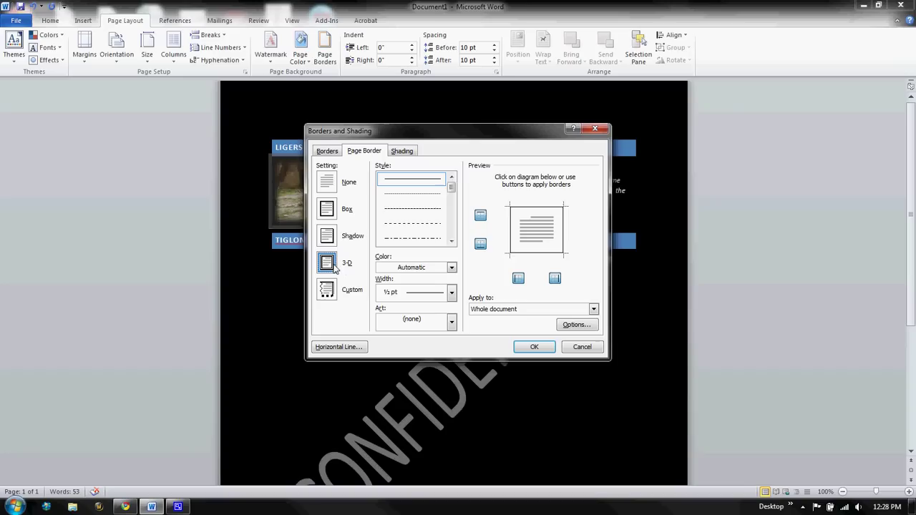
drag(452, 188, 453, 208)
click(423, 237)
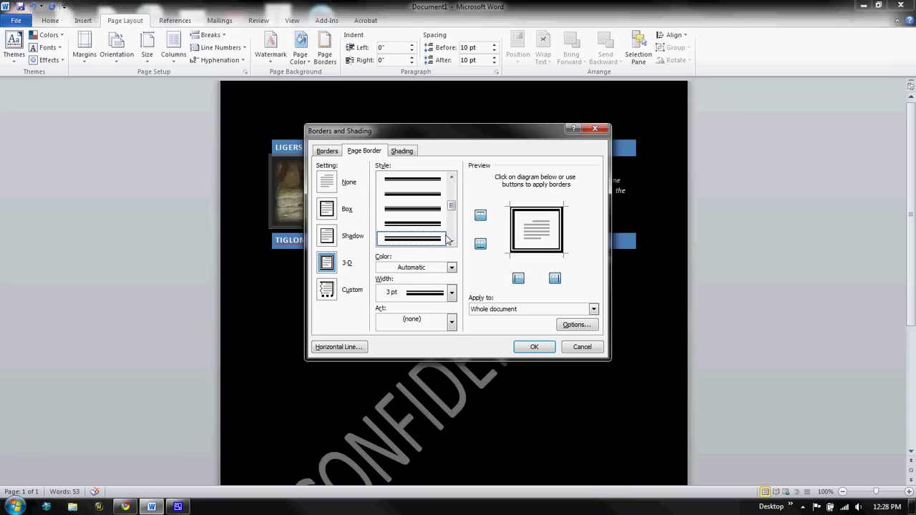
click(451, 323)
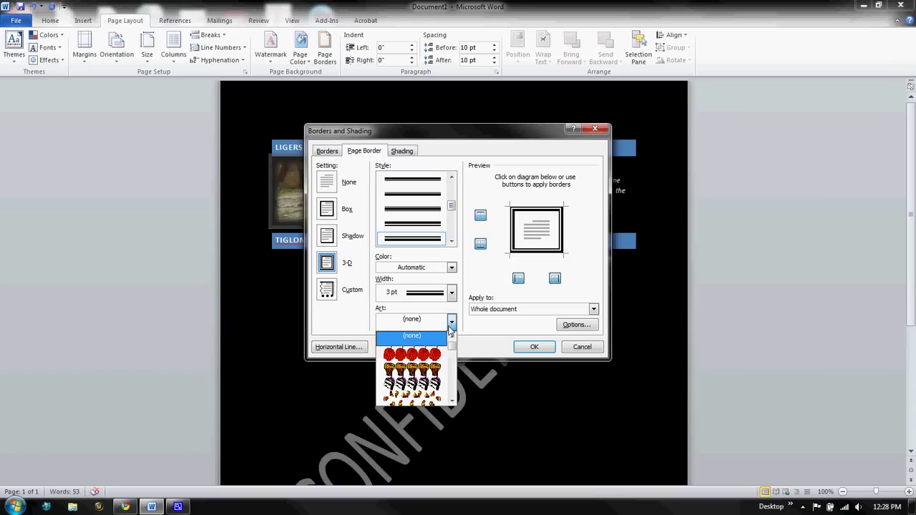
click(444, 355)
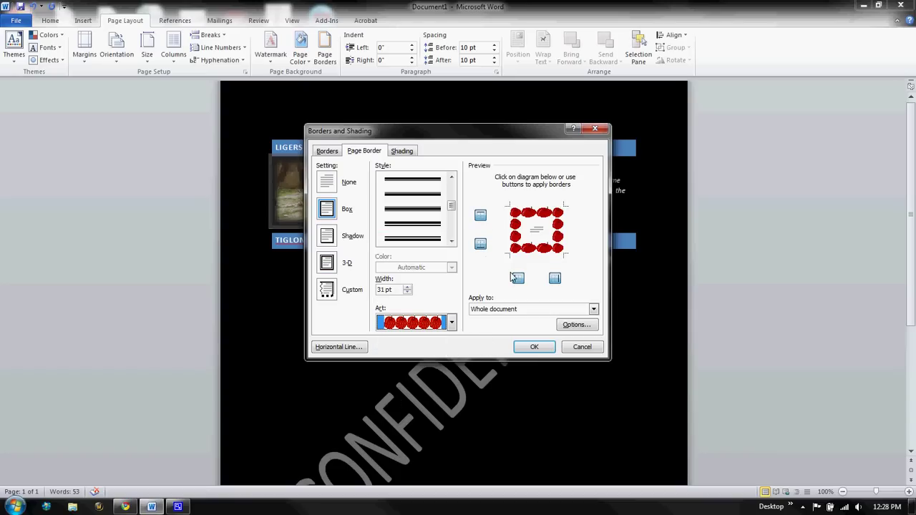
- Toggle the top, bottom, left and right apple borders, ending with apples on all four sides
click(480, 217)
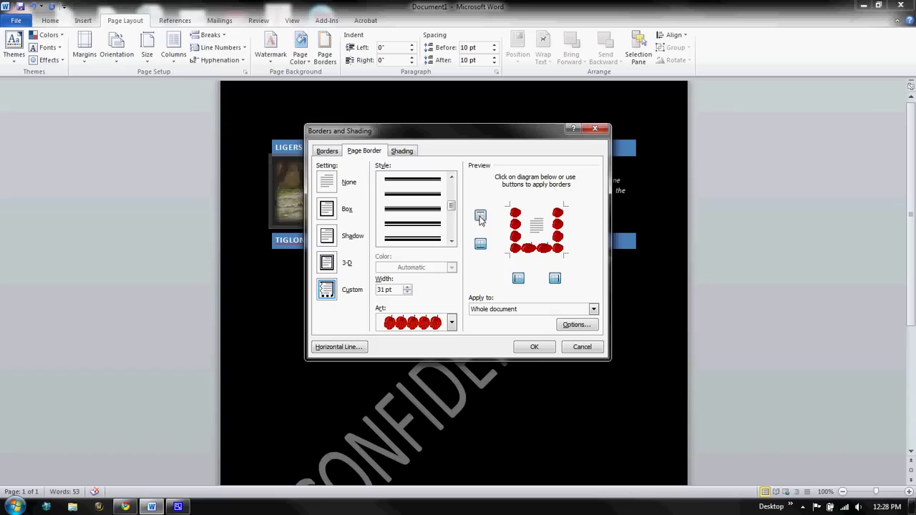
click(480, 216)
click(480, 216)
click(480, 244)
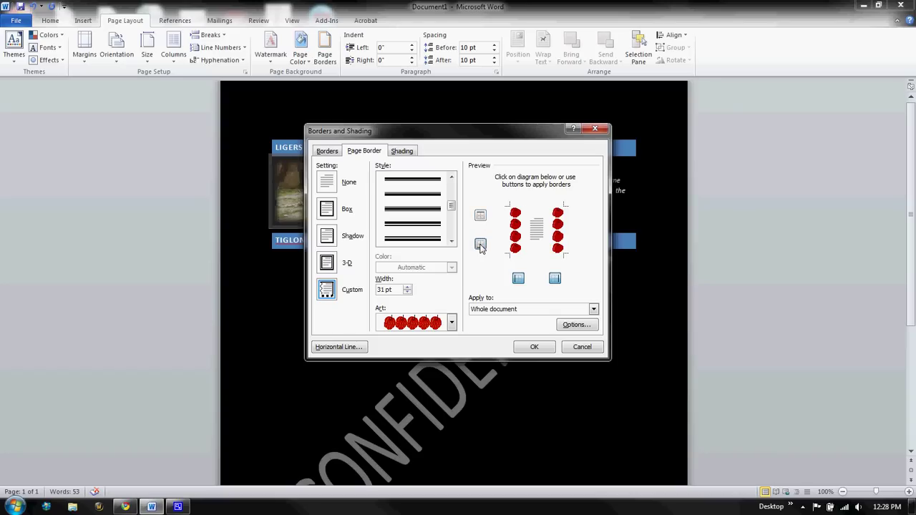
click(518, 278)
click(554, 278)
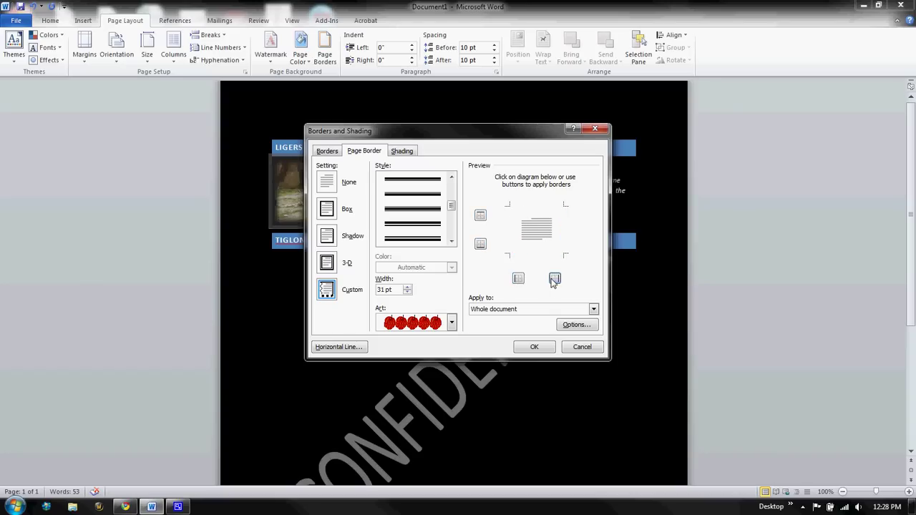
click(555, 279)
click(518, 278)
click(480, 244)
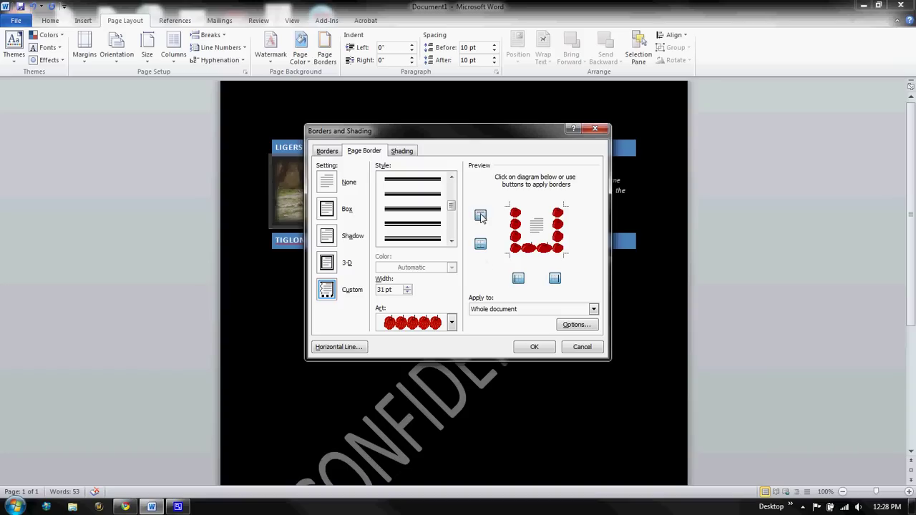
click(481, 216)
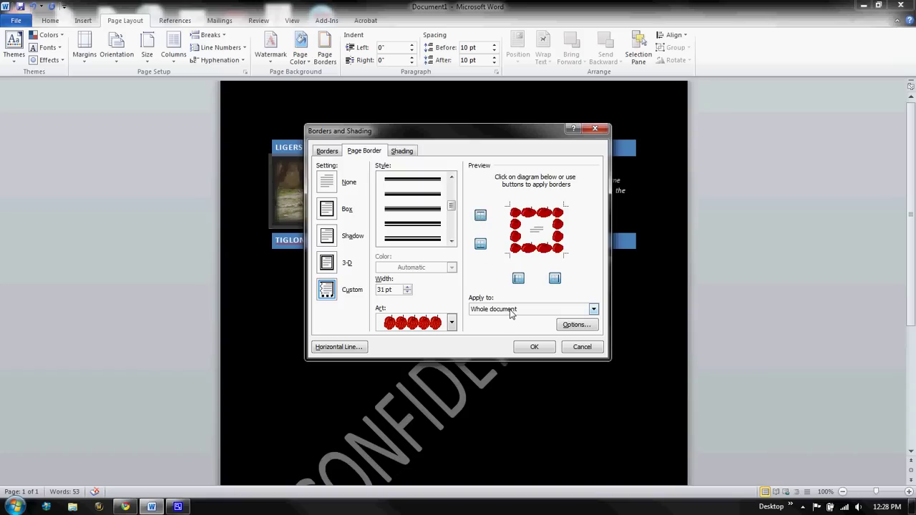
click(532, 349)
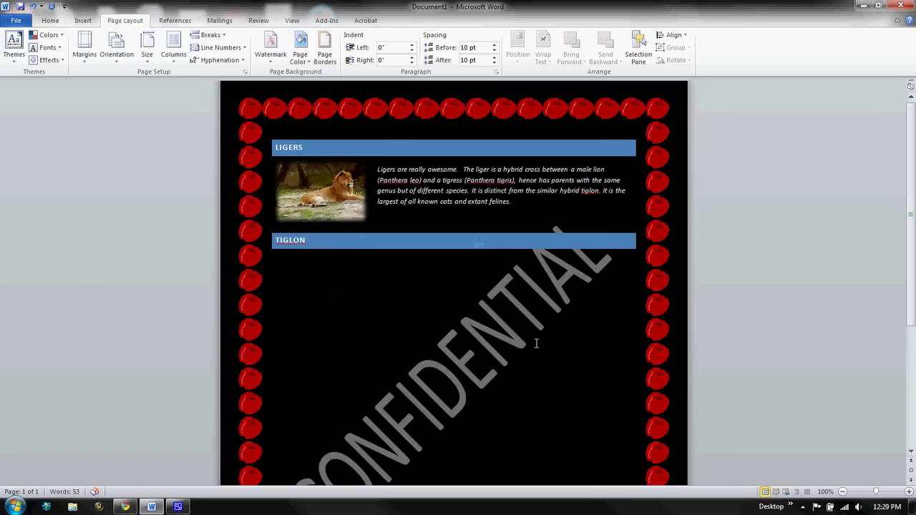
scroll(771, 247, down, 4)
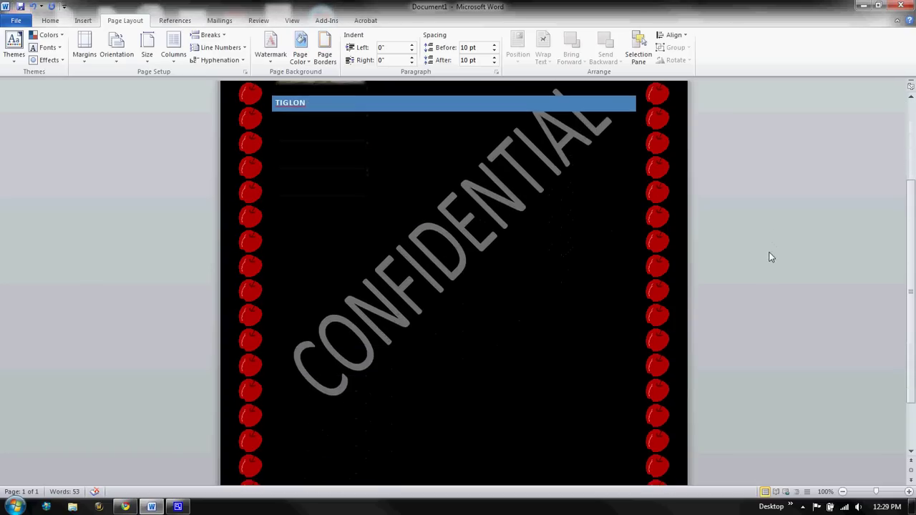
scroll(771, 257, up, 4)
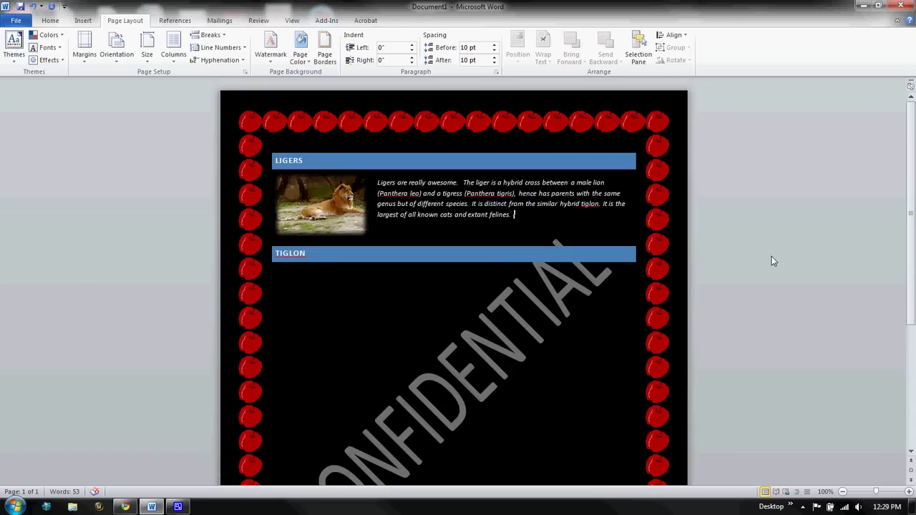